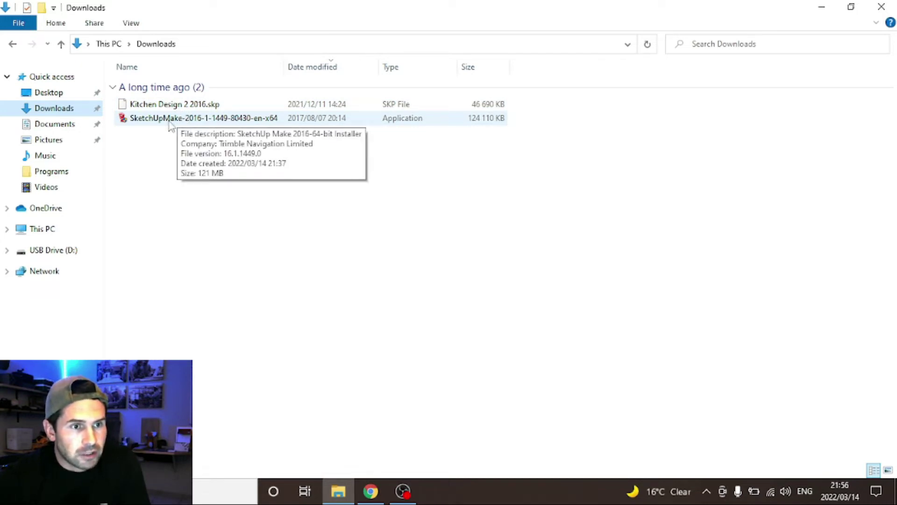
- Launch the SketchUpMake-2016 installer from the Downloads folder to reach its setup welcome page
{"action": "left_click", "coordinate": [170, 124]}
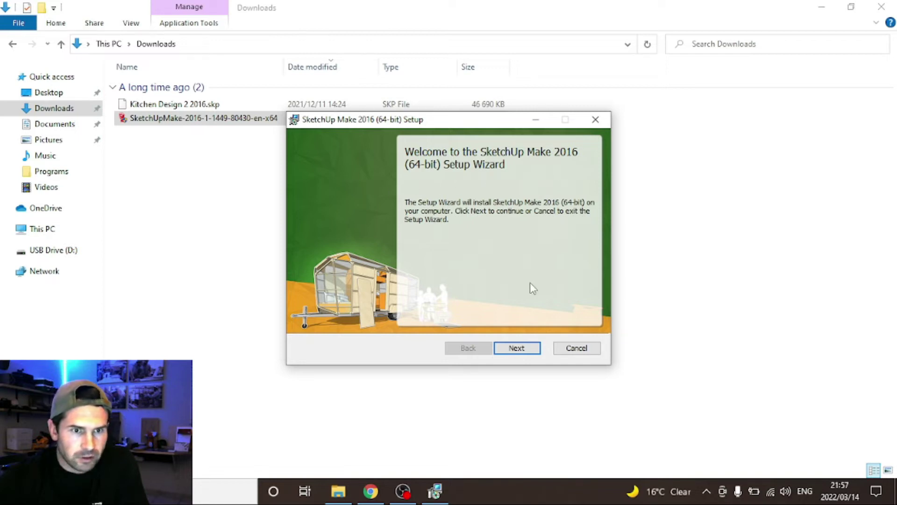
- Install SketchUp Make 2016 to the default Program Files folder, then close the finished wizard
{"action": "left_click", "coordinate": [519, 349]}
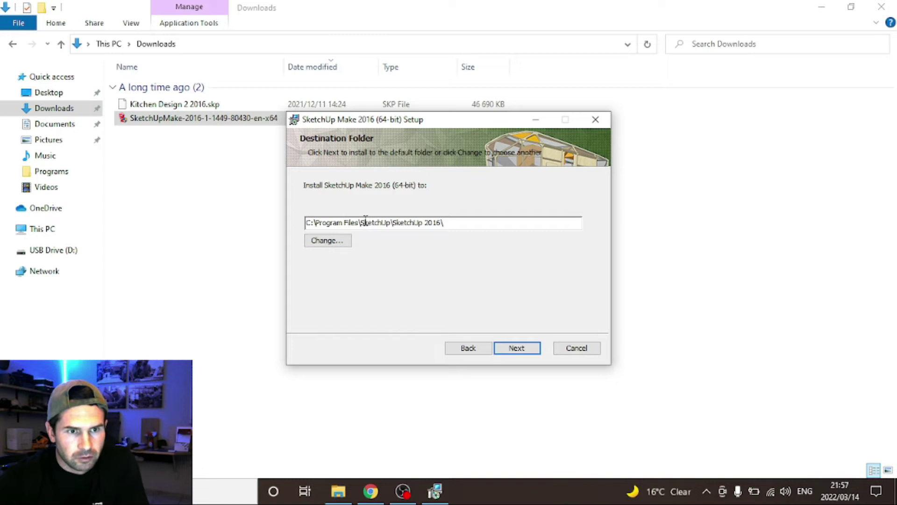
{"action": "left_click", "coordinate": [518, 349]}
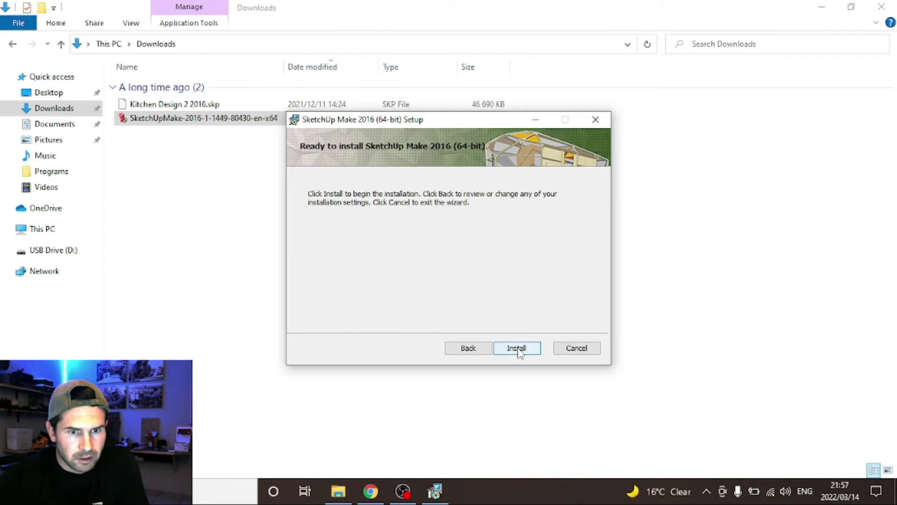
{"action": "left_click", "coordinate": [517, 349]}
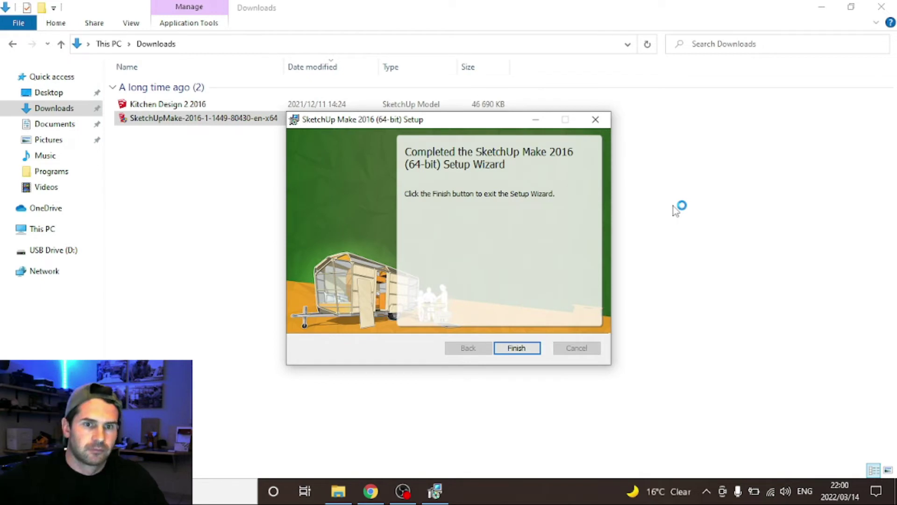
{"action": "left_click", "coordinate": [517, 348]}
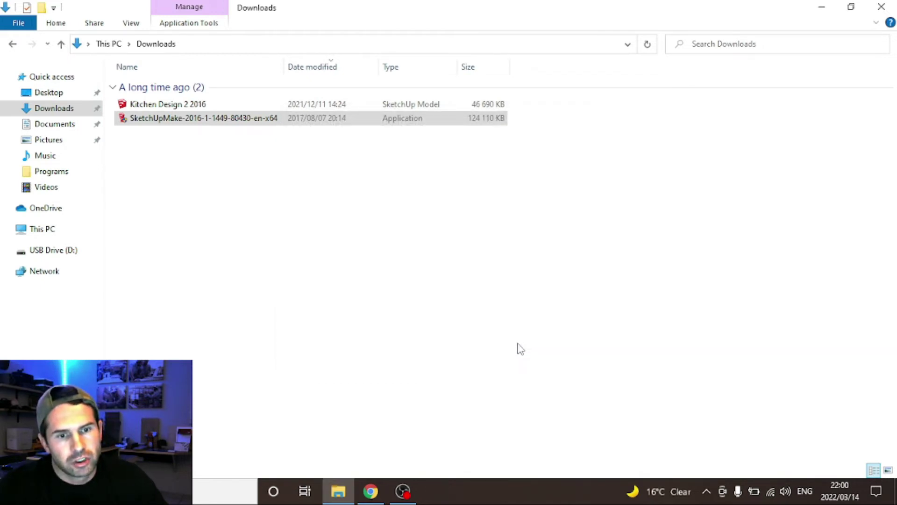
{"action": "left_click", "coordinate": [220, 184]}
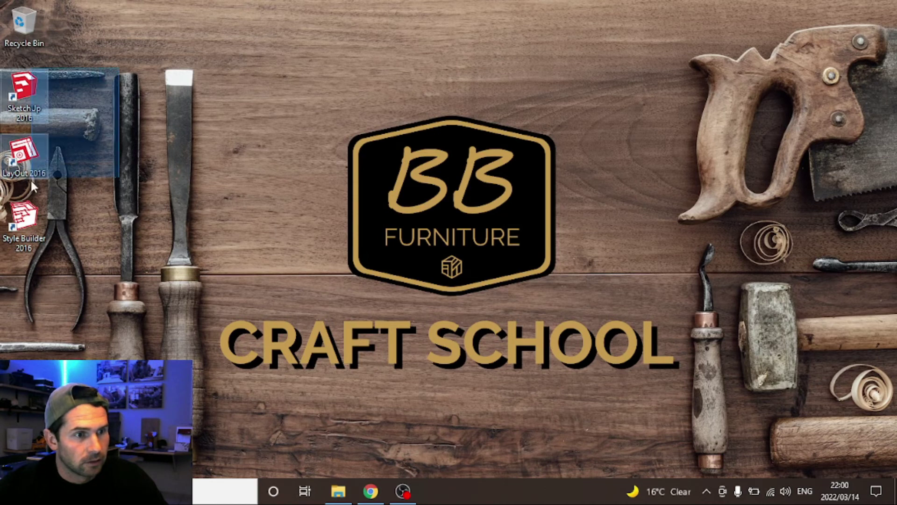
{"action": "left_click_drag", "start_coordinate": [119, 66], "coordinate": [30, 226]}
{"action": "left_click", "coordinate": [100, 158]}
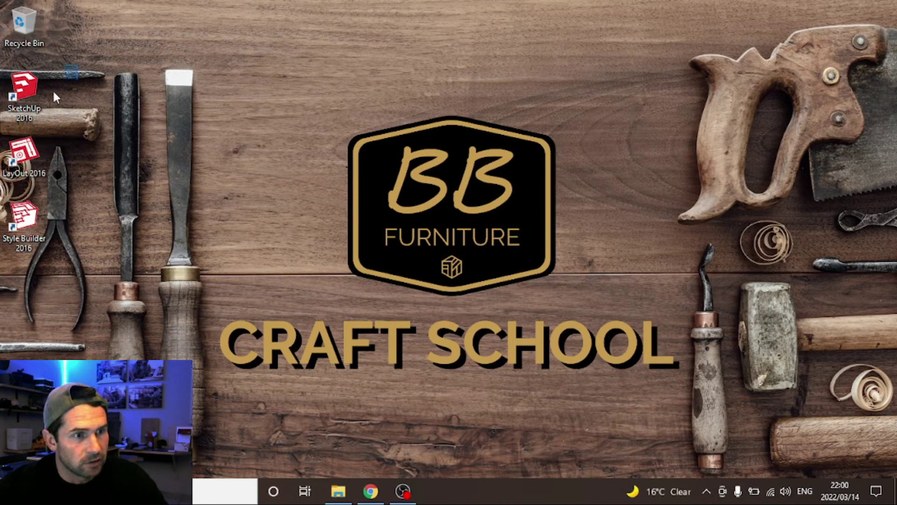
{"action": "left_click_drag", "start_coordinate": [78, 64], "coordinate": [18, 240]}
{"action": "left_click", "coordinate": [99, 180]}
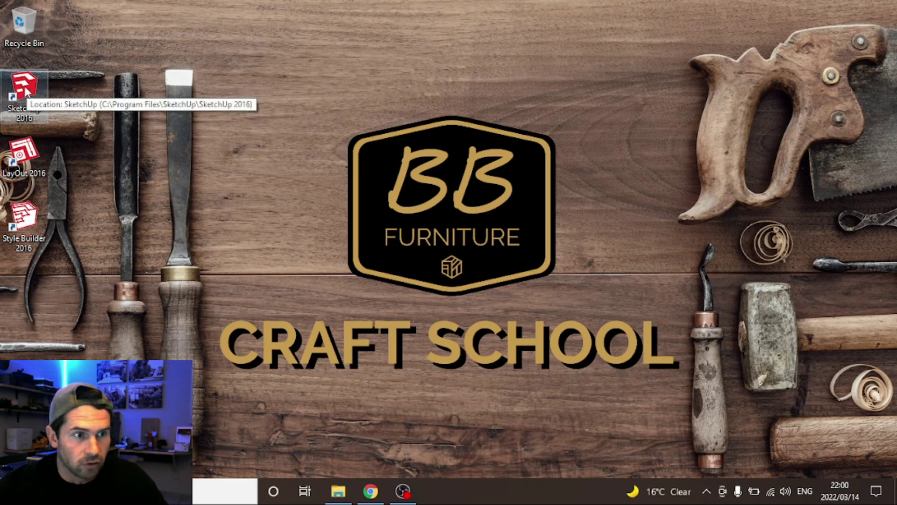
{"action": "left_click", "coordinate": [338, 491]}
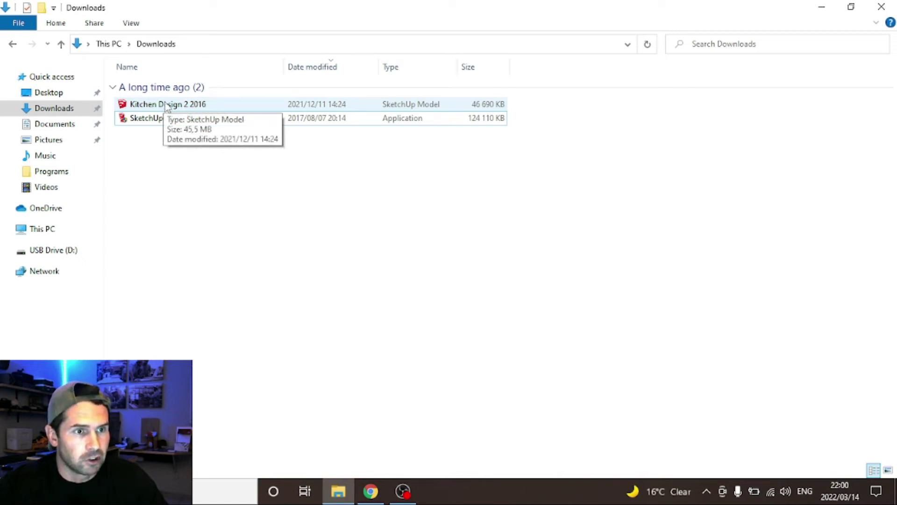
- Open the Kitchen Design 2 2016 model and accept the SketchUp License Agreement
{"action": "left_click", "coordinate": [160, 106]}
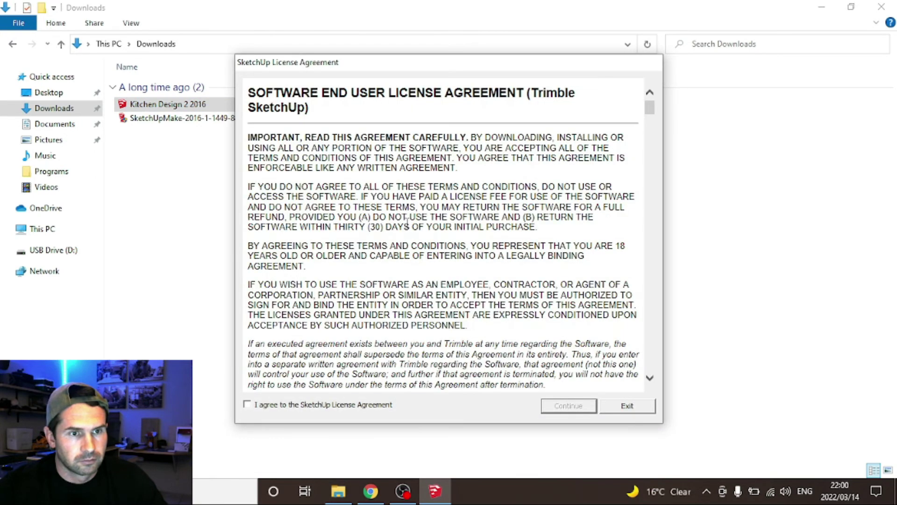
{"action": "left_click", "coordinate": [247, 405]}
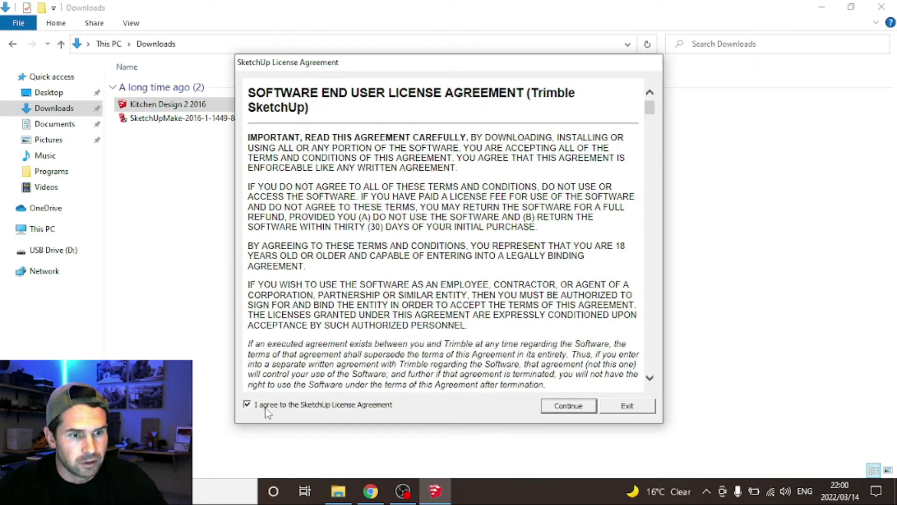
{"action": "left_click", "coordinate": [564, 407]}
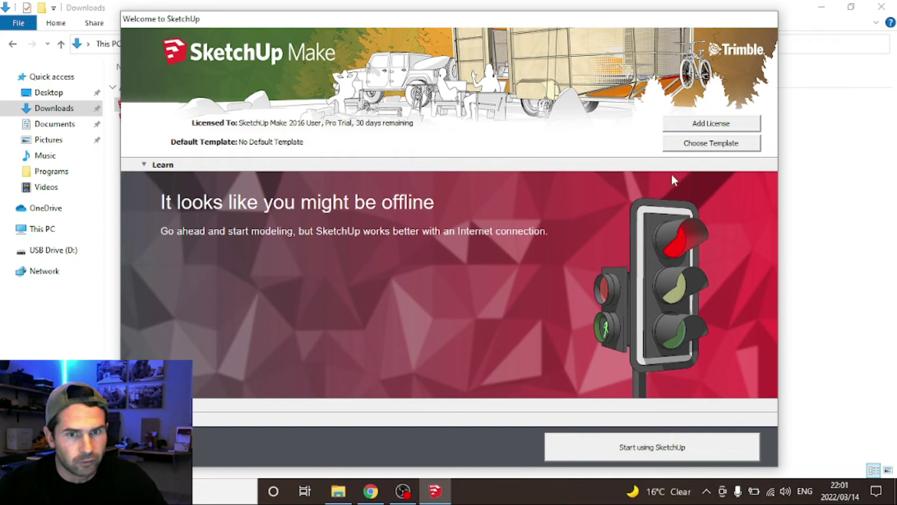
- Set Architectural Design - Millimeters as the default template and start with Kitchen Design 2 2016
{"action": "left_click", "coordinate": [701, 148]}
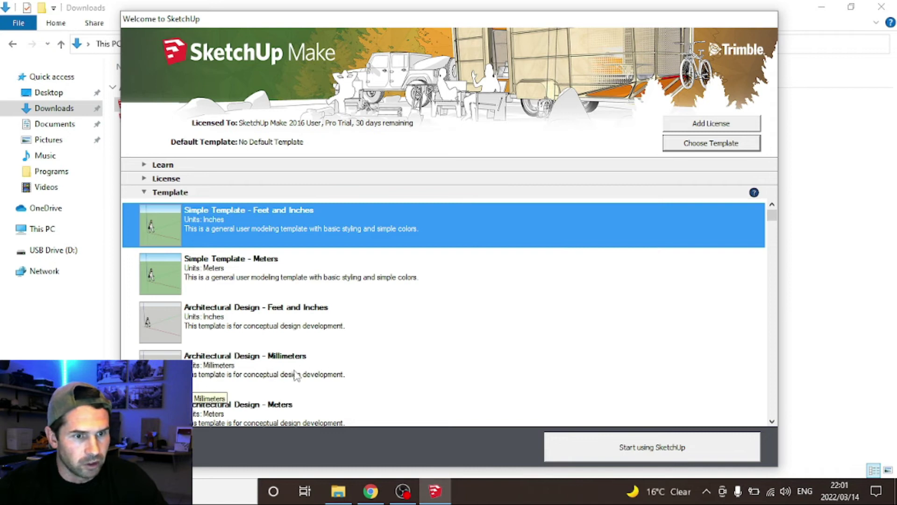
{"action": "left_click", "coordinate": [279, 365]}
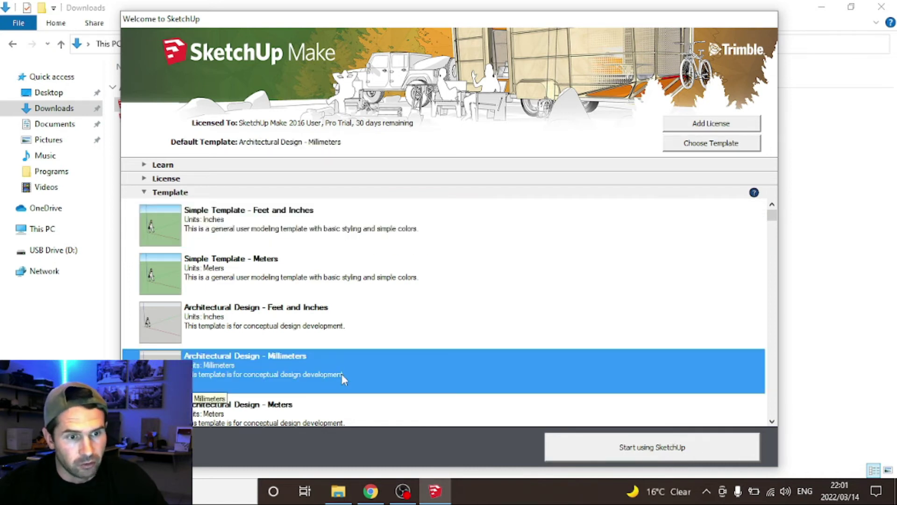
{"action": "left_click", "coordinate": [614, 449]}
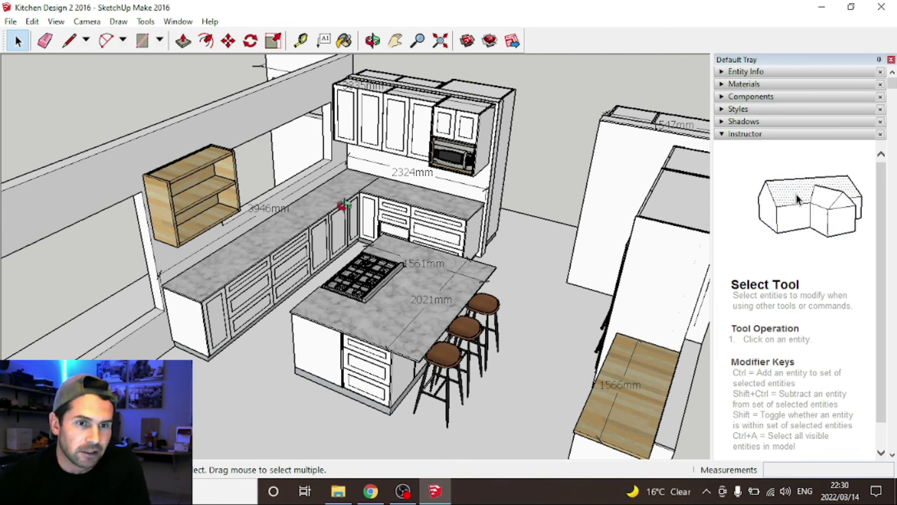
{"action": "middle_click", "coordinate": [348, 211]}
{"action": "middle_click_drag", "start_coordinate": [348, 211], "coordinate": [392, 215]}
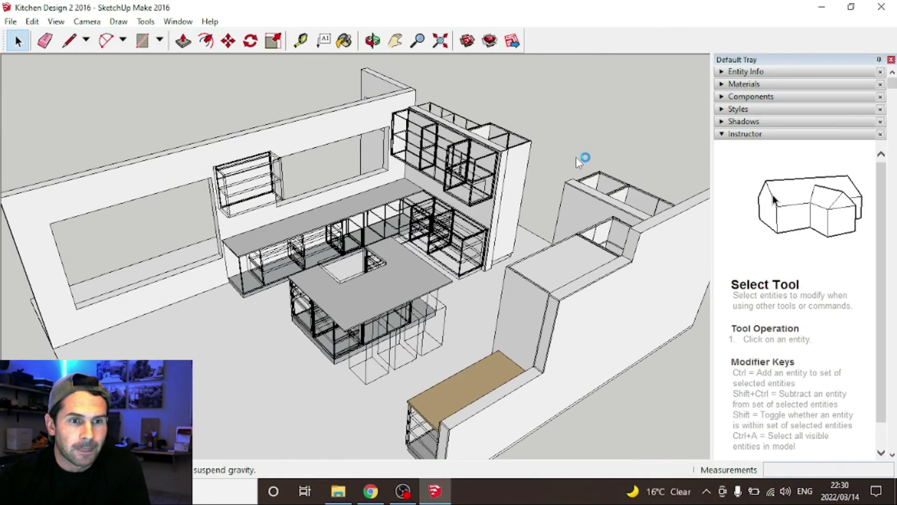
{"action": "mouse_move", "coordinate": [581, 156]}
{"action": "middle_mouse_down"}
{"action": "mouse_move", "coordinate": [126, 180]}
{"action": "mouse_move", "coordinate": [541, 245]}
{"action": "mouse_move", "coordinate": [587, 209]}
{"action": "middle_mouse_up"}
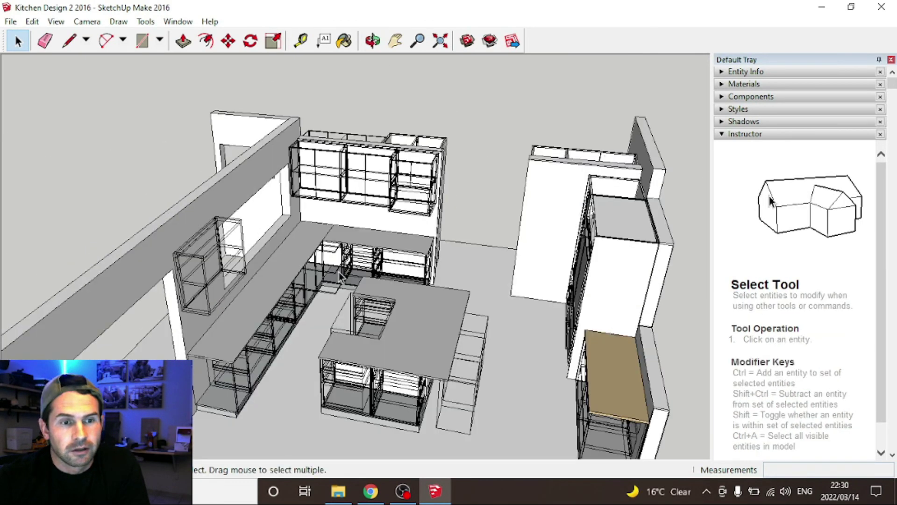